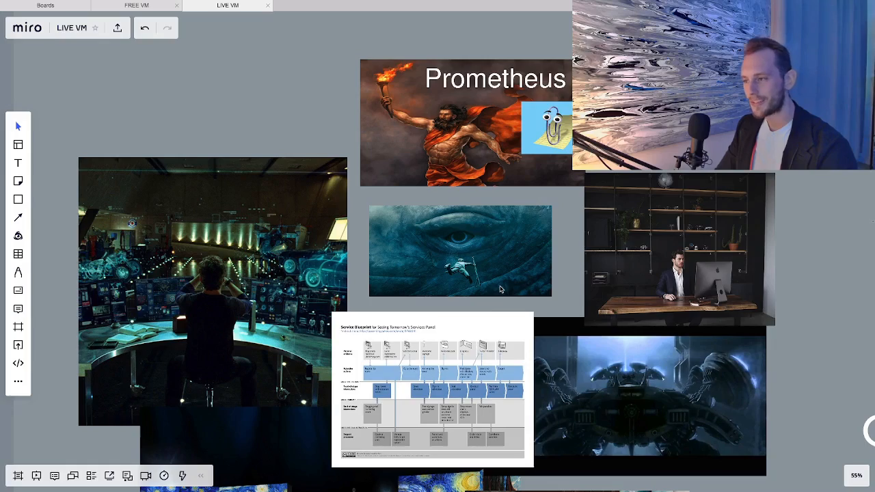
Move the paperclip image up so that it overlaps the right edge of the Prometheus picture.
scroll(500, 289, up, 5)
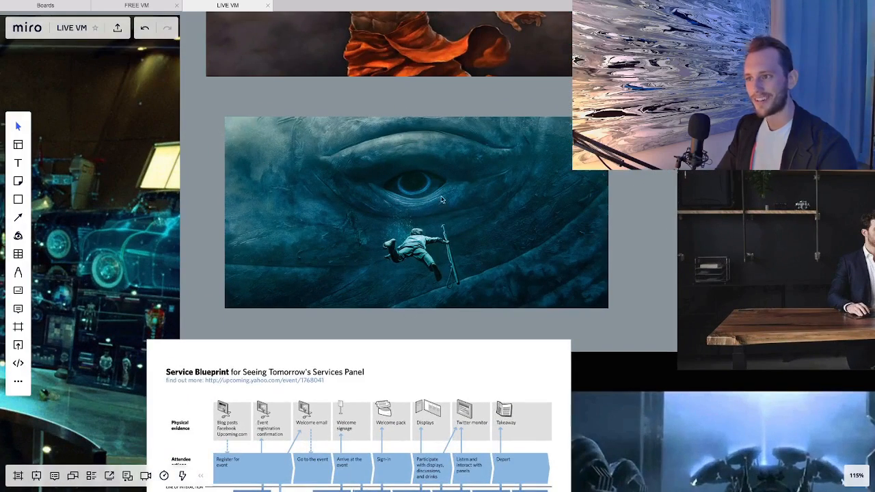
scroll(455, 257, down, 1)
scroll(441, 316, down, 5)
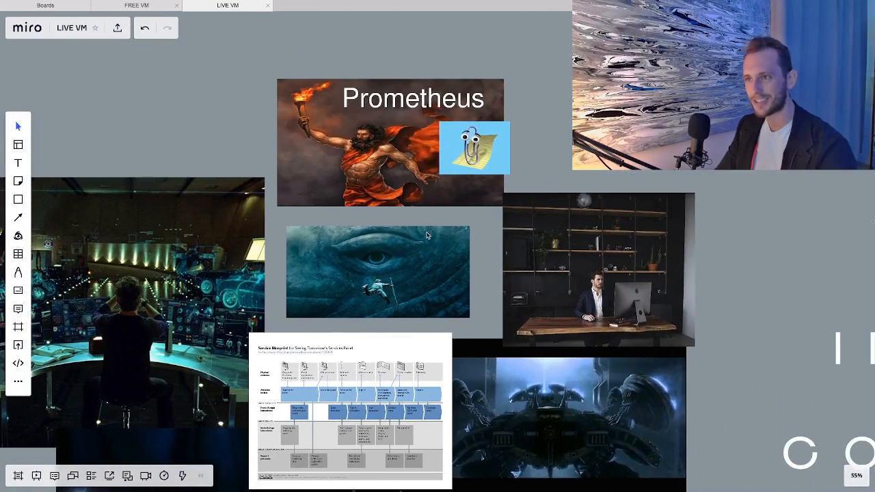
scroll(427, 235, down, 3)
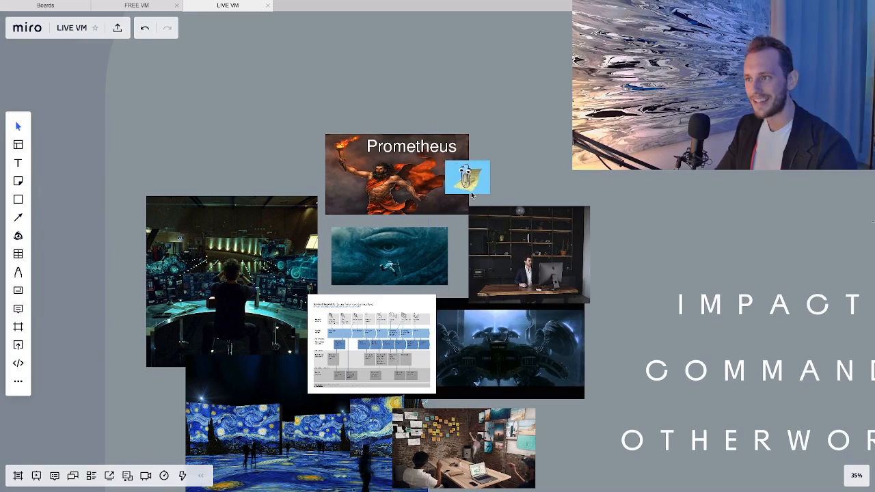
scroll(458, 98, up, 4)
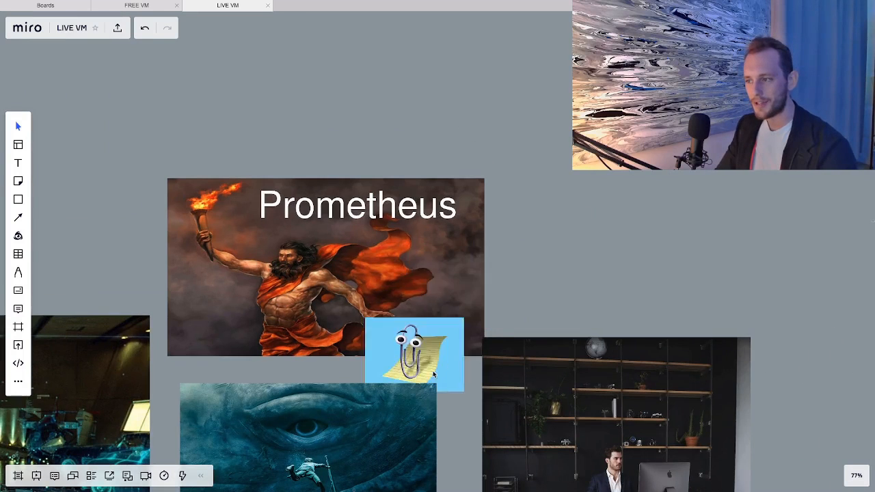
drag(434, 375, 480, 292)
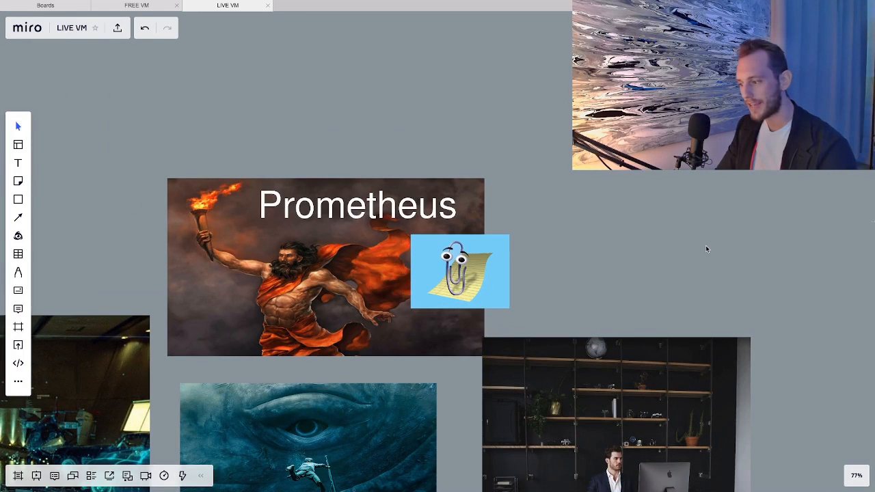
scroll(422, 210, down, 3)
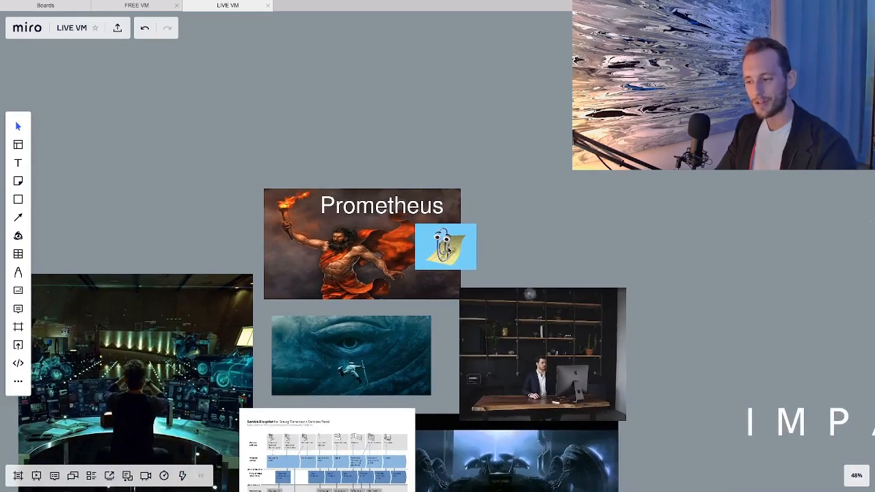
scroll(474, 186, down, 4)
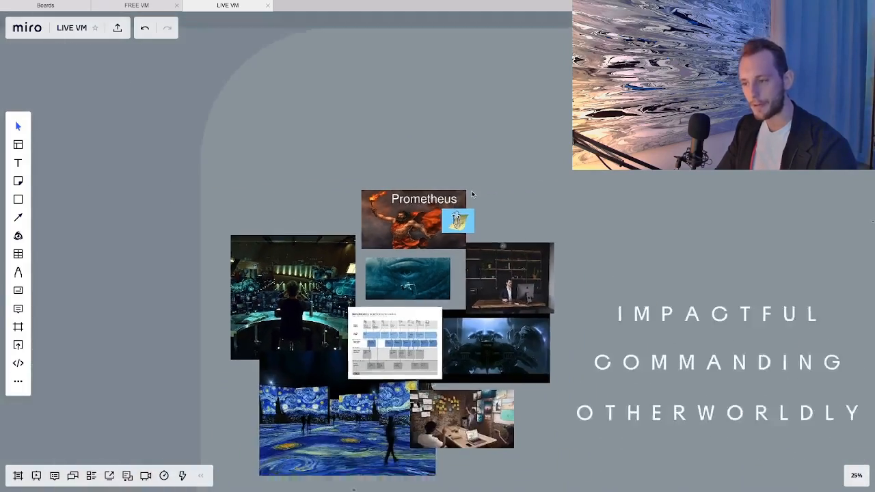
Examine the IKAGAI diagram, including its four outer circles and the passion, mission, profession and vocation overlaps.
scroll(472, 194, right, 5)
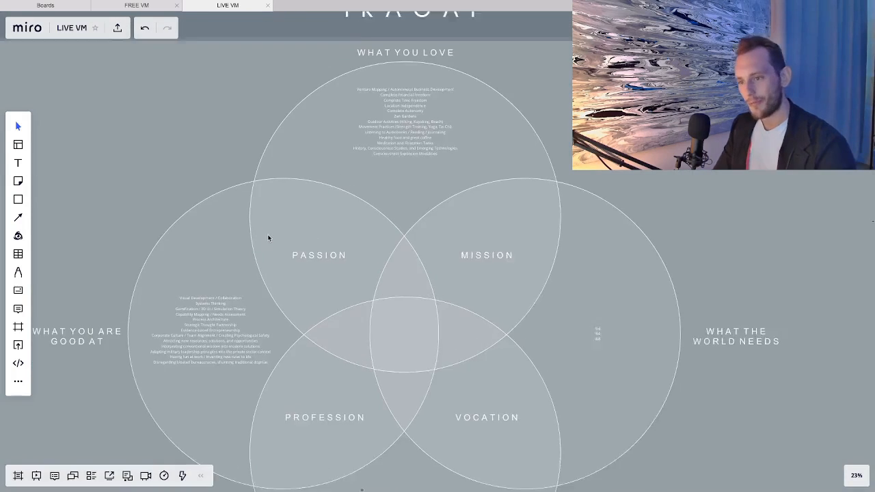
scroll(268, 238, down, 1)
scroll(268, 239, up, 2)
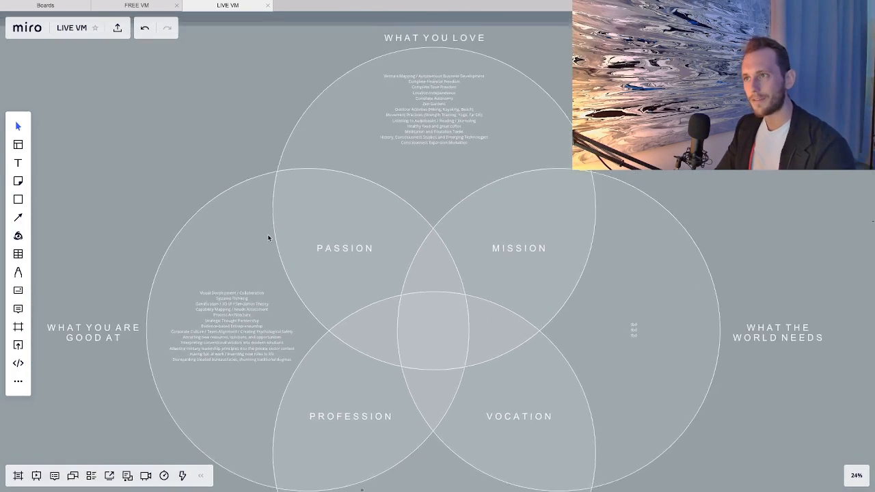
scroll(267, 240, down, 1)
scroll(267, 240, down, 2)
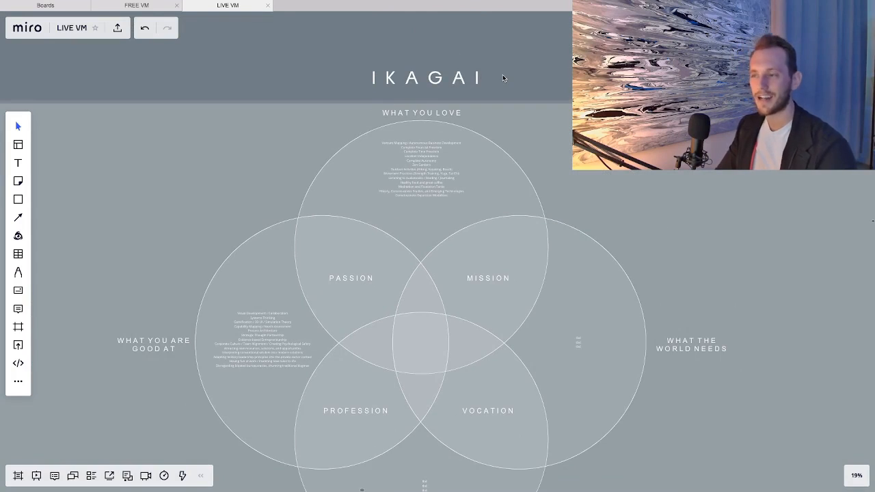
scroll(456, 140, down, 3)
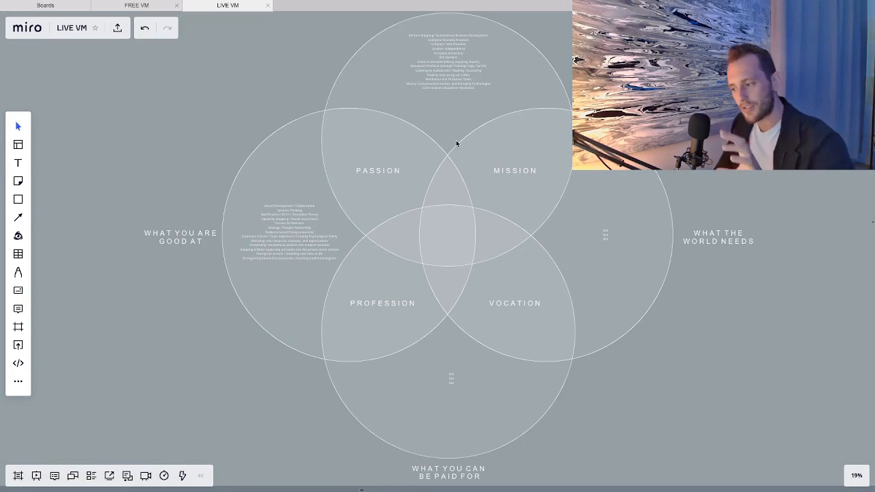
scroll(210, 194, down, 2)
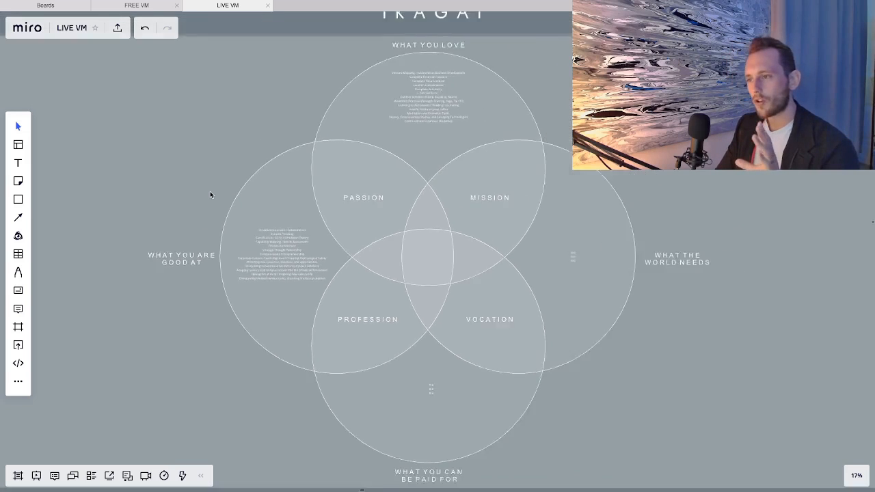
scroll(208, 226, down, 3)
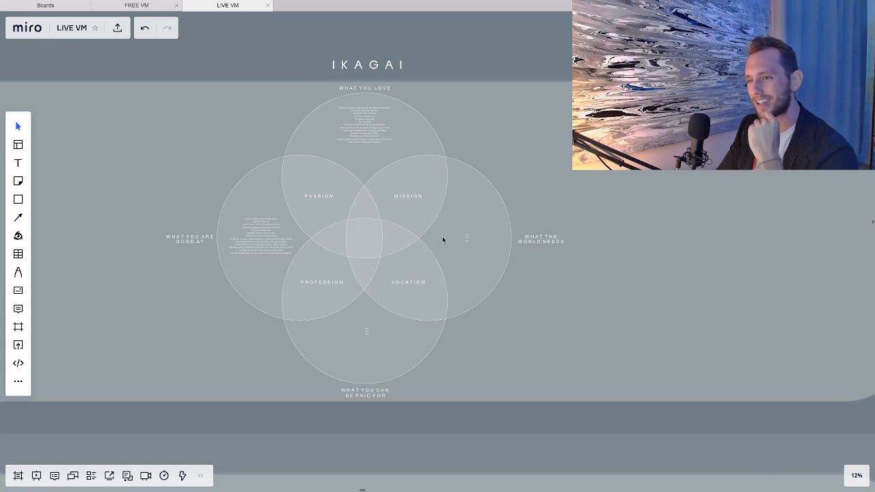
Read the list of strengths in the "What you are good at" circle of the IKAGAI diagram.
scroll(243, 229, up, 5)
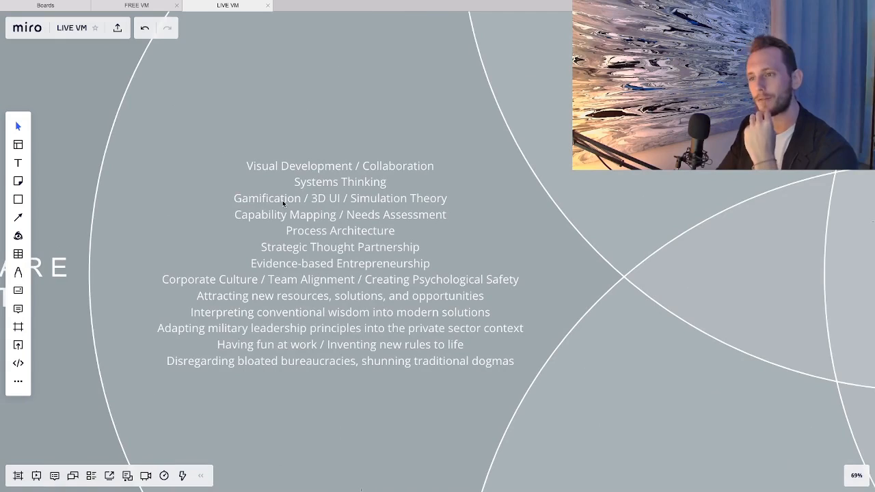
scroll(315, 186, down, 3)
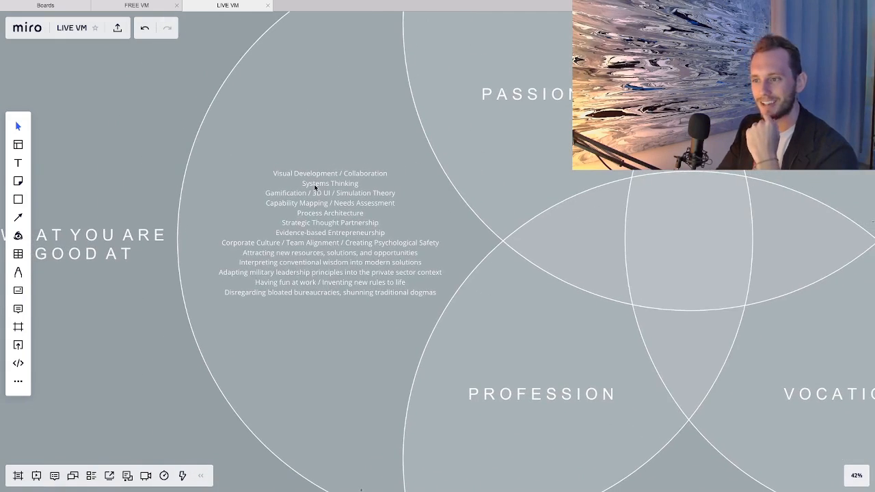
scroll(314, 186, down, 3)
scroll(314, 186, up, 5)
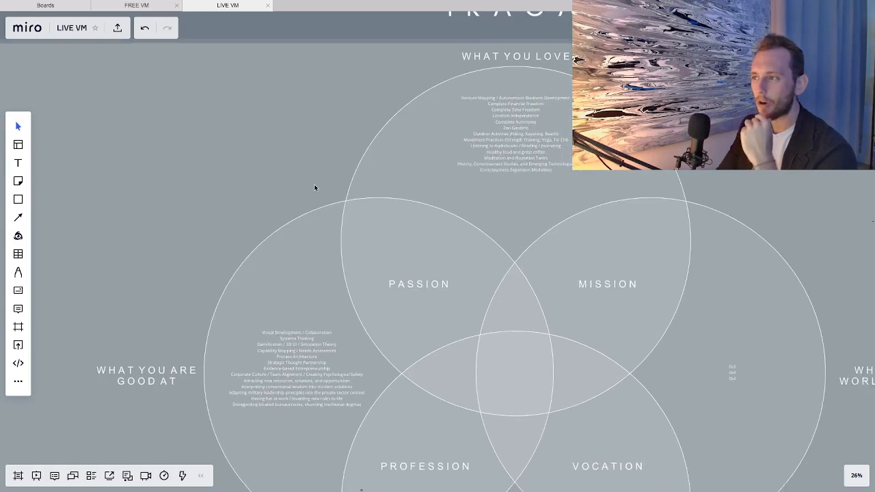
scroll(314, 184, down, 8)
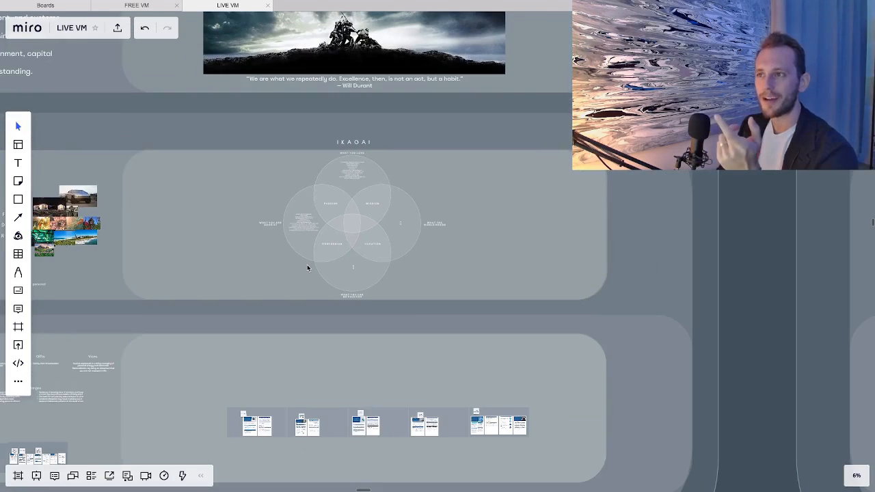
Look through the other team members' Purpose and Personality sections up to The Quiet Specialist Enneagram profile.
scroll(307, 266, down, 6)
scroll(307, 267, right, 3)
scroll(466, 264, up, 5)
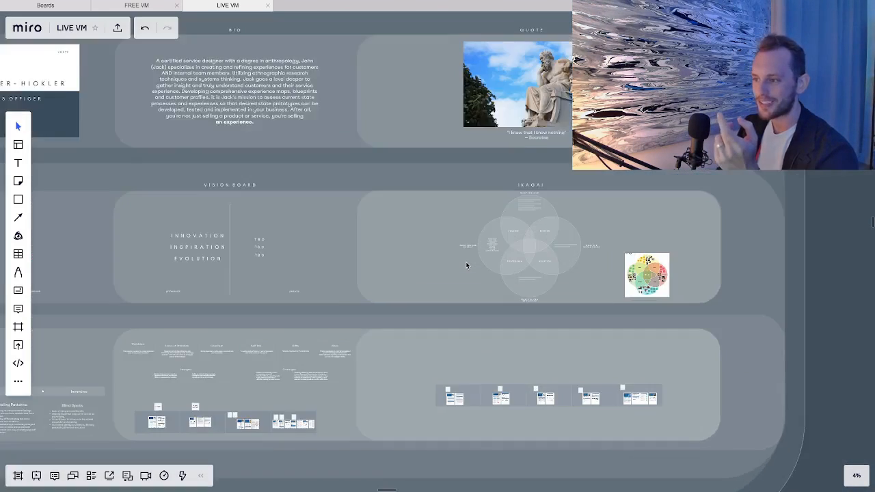
scroll(466, 266, left, 10)
scroll(466, 266, up, 2)
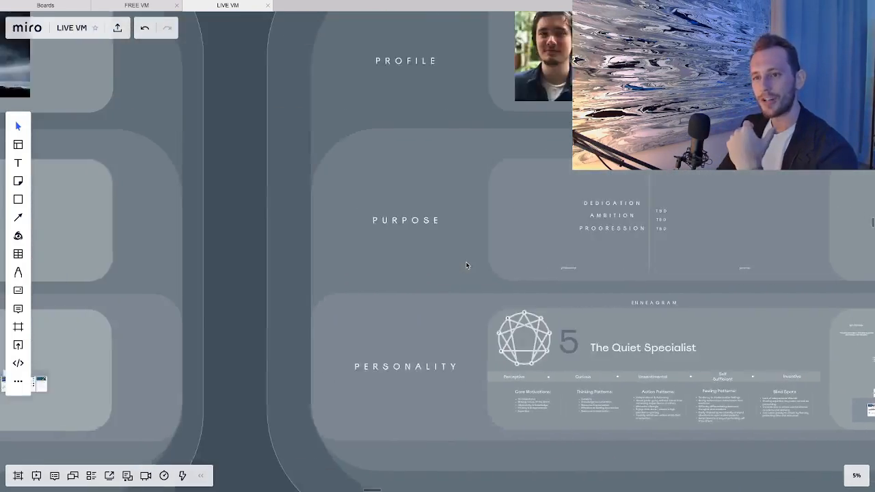
scroll(466, 265, left, 15)
scroll(466, 265, down, 1)
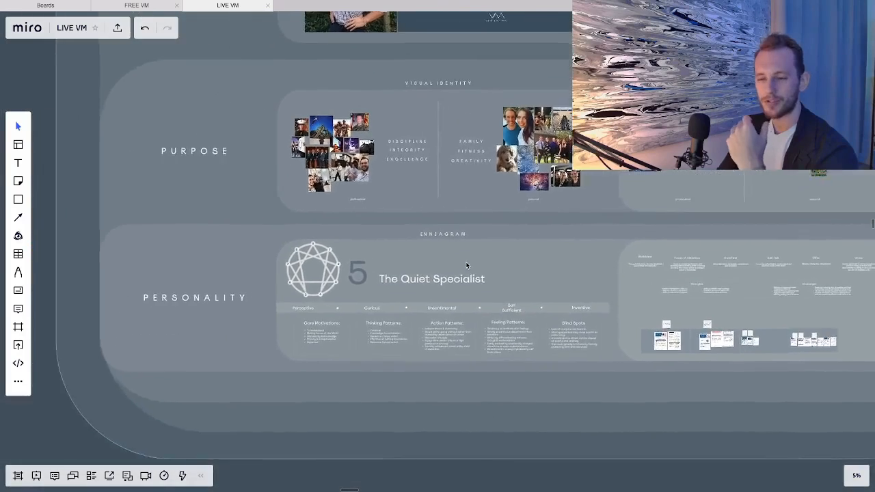
scroll(467, 265, left, 5)
scroll(466, 266, down, 2)
scroll(426, 271, up, 3)
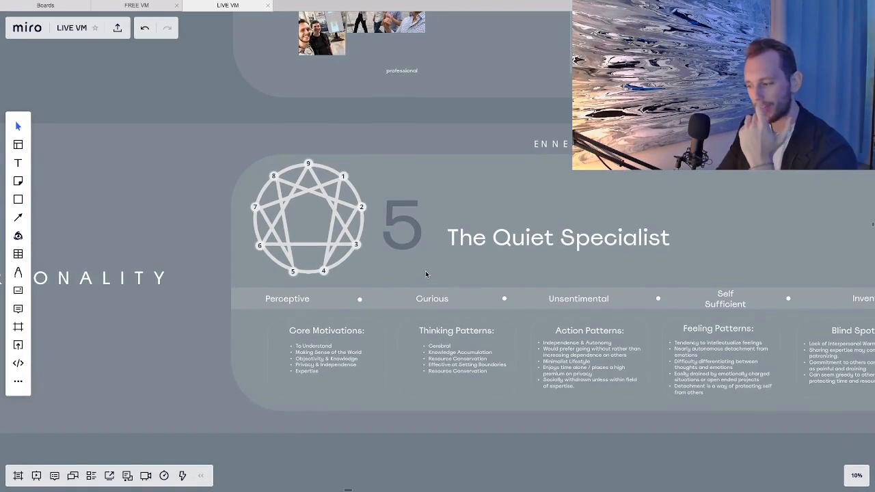
Read the core motivations, thinking patterns and action patterns in The Quiet Specialist Enneagram profile.
scroll(434, 256, right, 10)
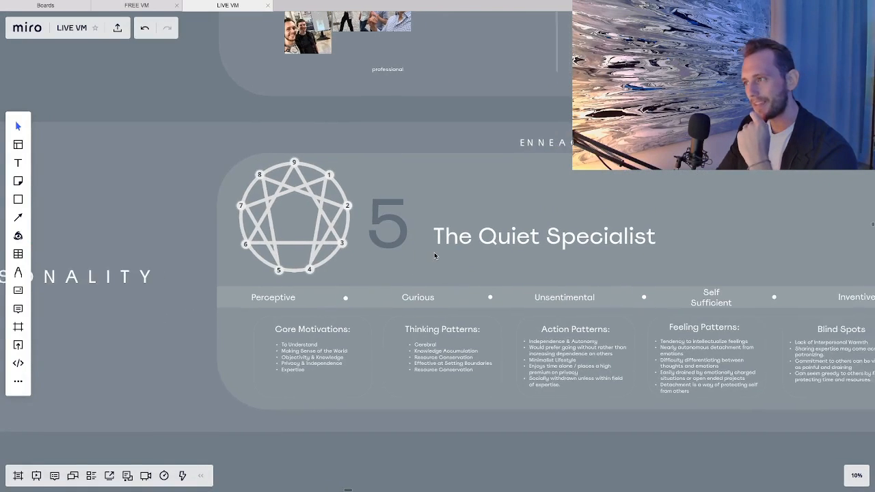
scroll(434, 255, right, 1)
scroll(434, 255, up, 1)
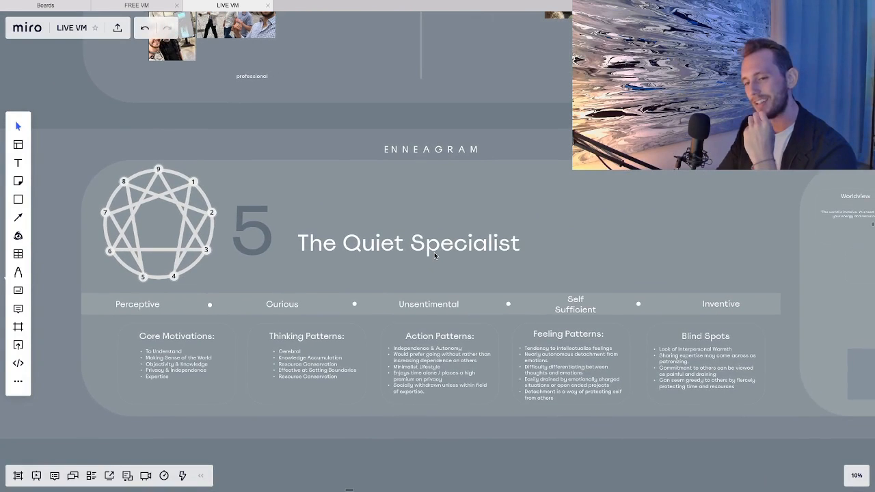
scroll(434, 254, right, 2)
scroll(434, 254, down, 1)
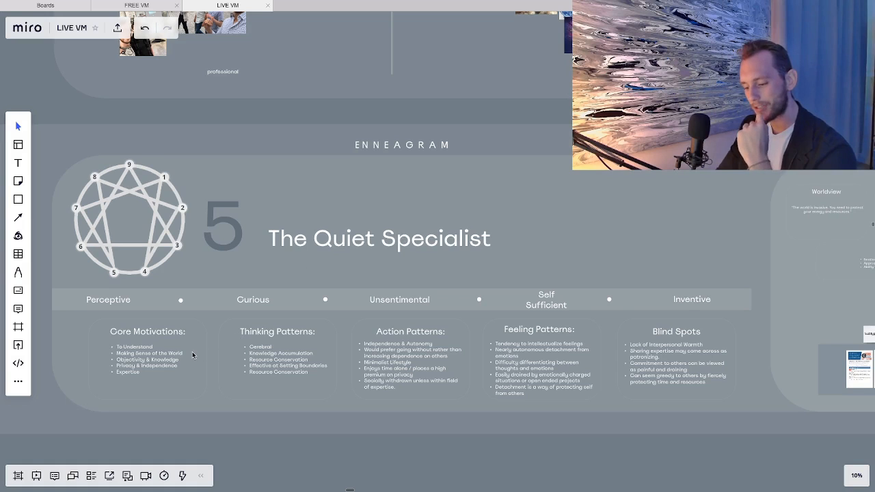
scroll(192, 352, up, 5)
scroll(226, 334, up, 1)
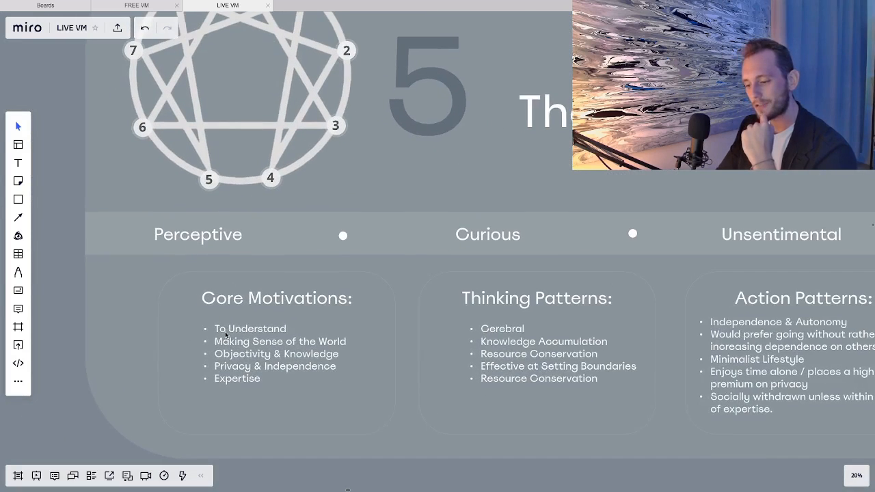
scroll(250, 326, right, 5)
click(410, 364)
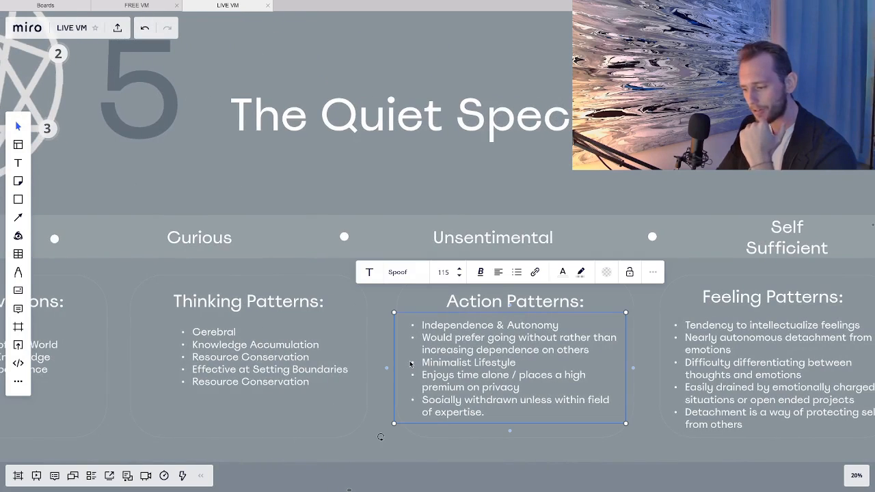
click(229, 356)
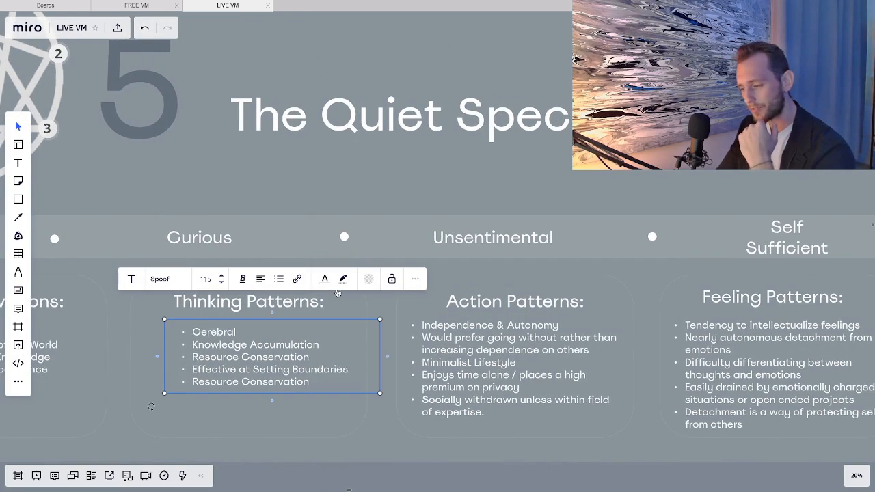
Examine the Subtypes report pages, including the instinct definitions and the development exercise for the SP Quiet Specialist.
scroll(460, 375, down, 5)
scroll(471, 365, right, 10)
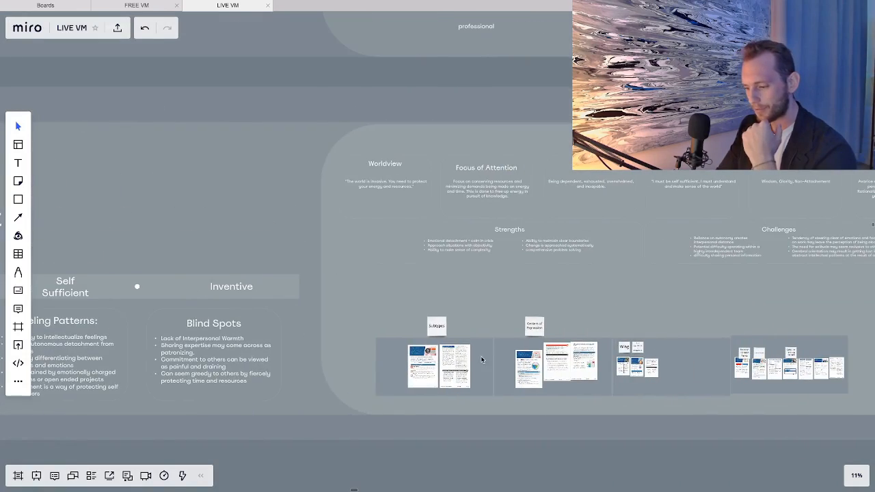
scroll(456, 356, up, 10)
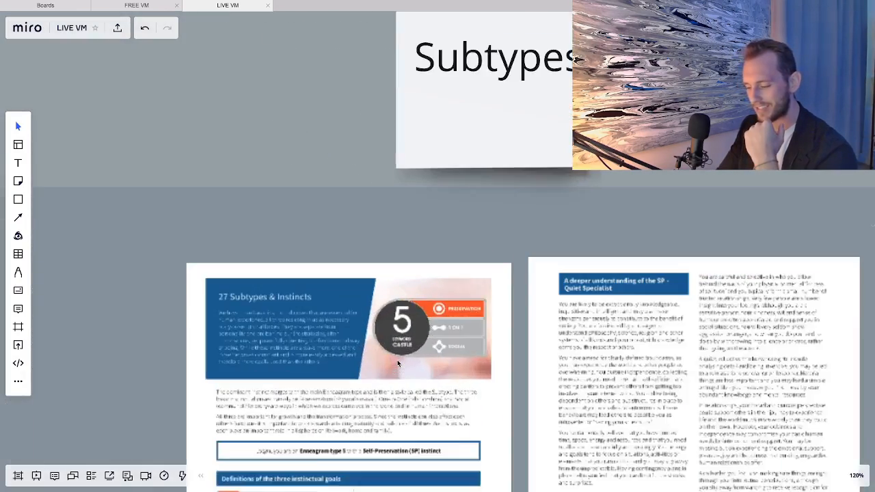
scroll(397, 363, down, 5)
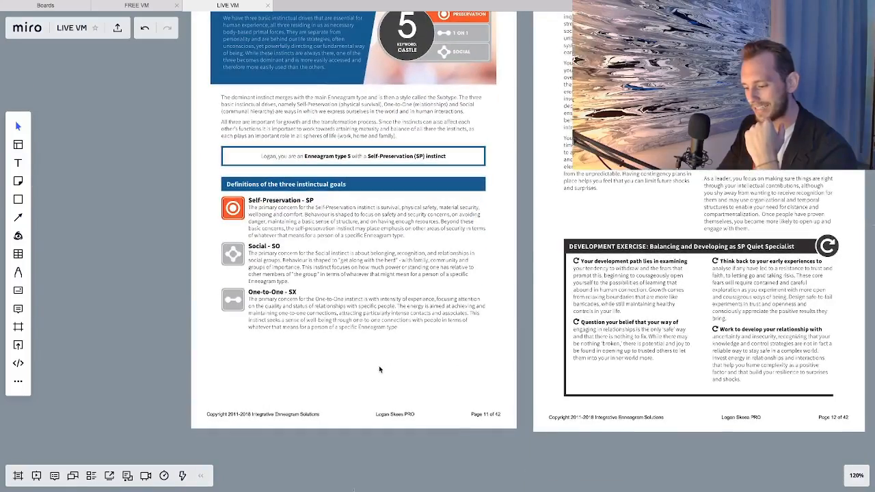
scroll(381, 366, down, 2)
scroll(379, 356, down, 3)
scroll(378, 359, up, 1)
scroll(438, 357, right, 2)
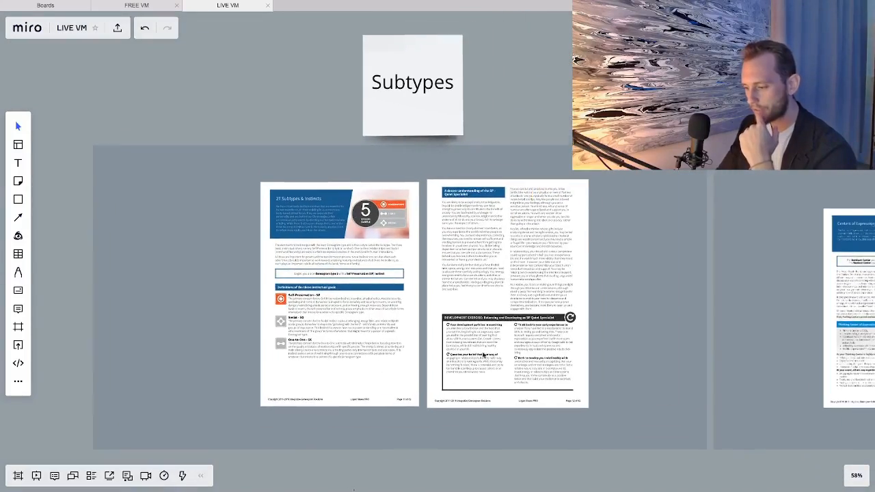
scroll(529, 348, up, 7)
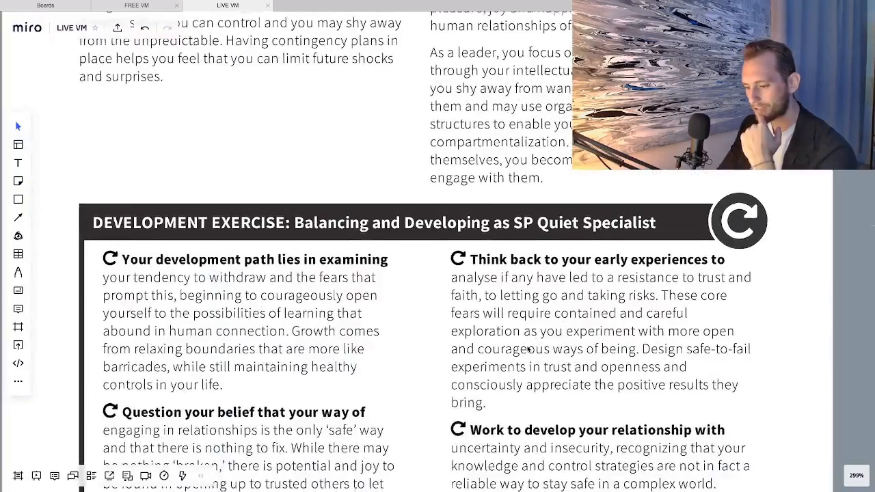
scroll(528, 349, down, 2)
scroll(528, 348, down, 12)
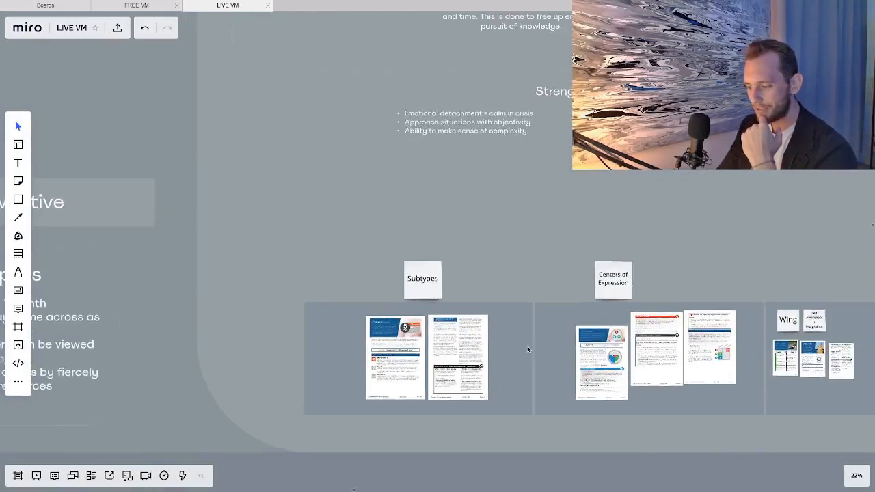
Review the panel with worldview, core fear, strengths and challenges next to the Quiet Specialist's blind spots.
scroll(527, 350, down, 1)
scroll(524, 348, right, 5)
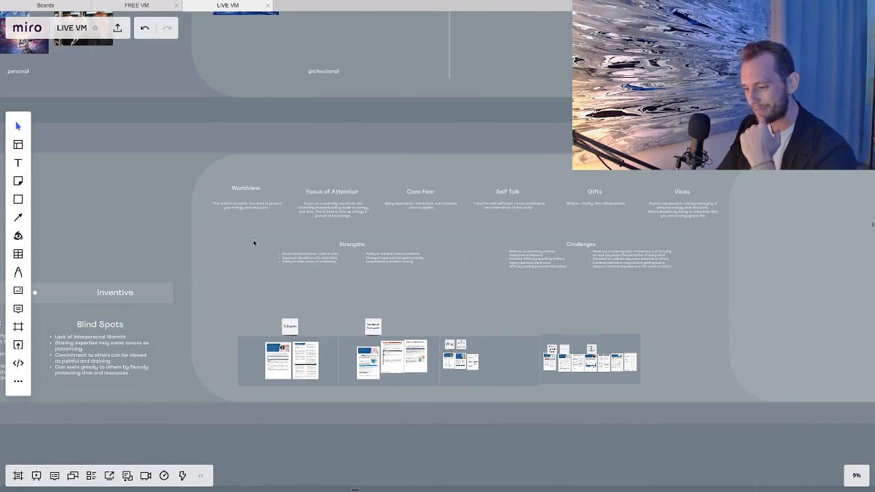
scroll(423, 277, left, 7)
scroll(423, 277, right, 5)
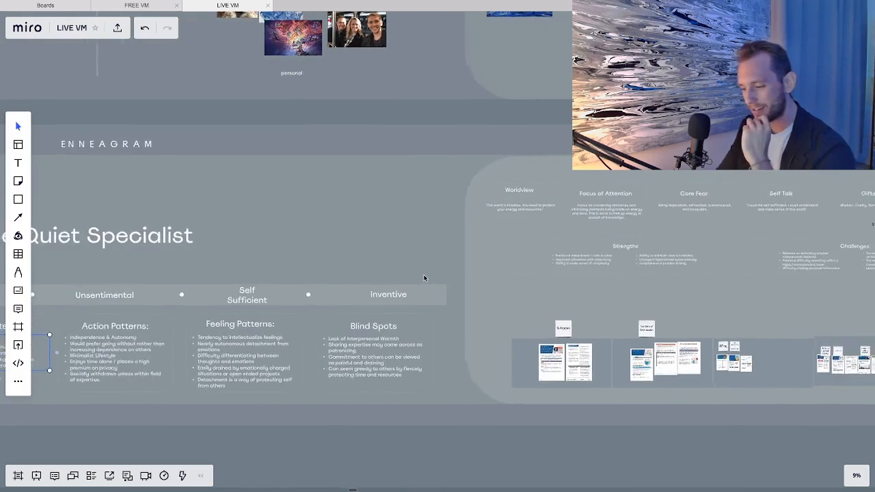
Review the remaining Personality panels, including gifts, vices and challenges, and the whole profile frame in the Individuals section.
scroll(423, 274, right, 10)
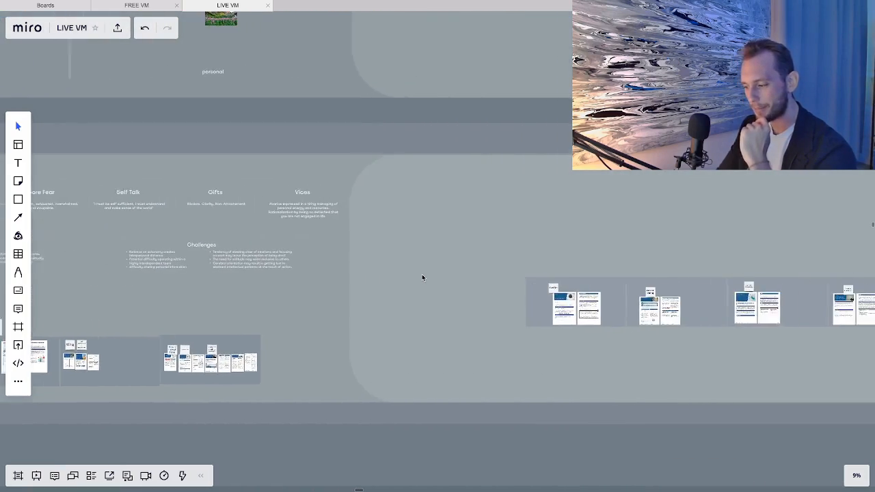
scroll(422, 274, down, 2)
scroll(422, 279, down, 3)
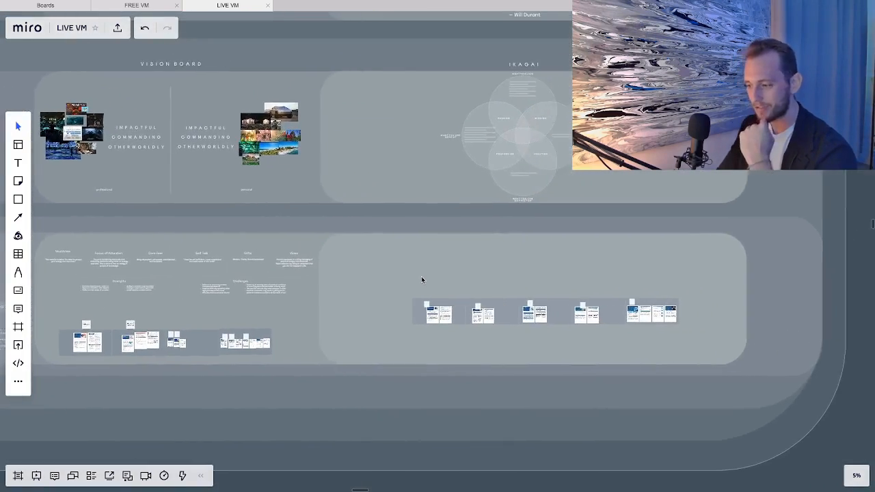
scroll(421, 277, down, 4)
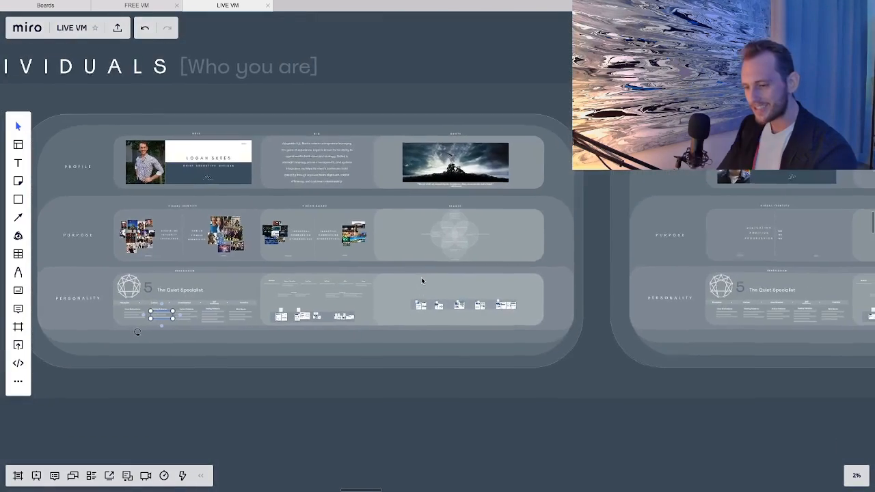
scroll(422, 277, left, 3)
scroll(421, 277, up, 1)
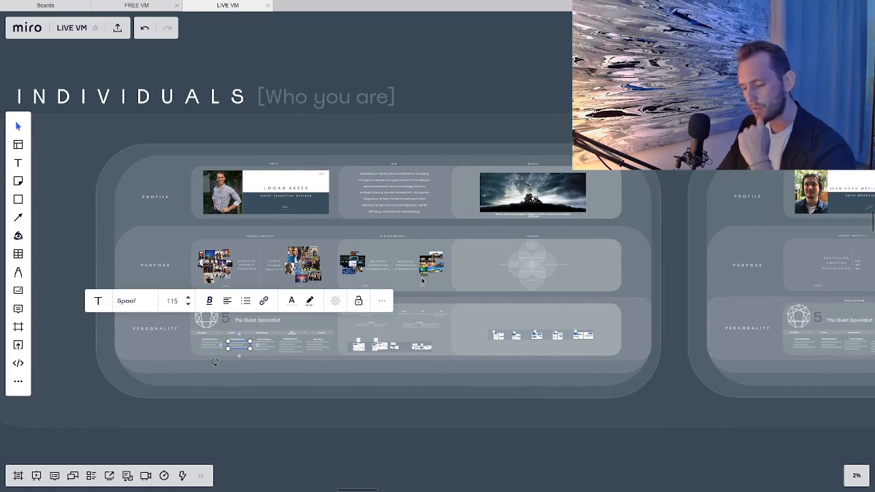
Survey the Individuals, Teams and Organization sections of the Culture layer and clear the text selection.
scroll(421, 280, down, 3)
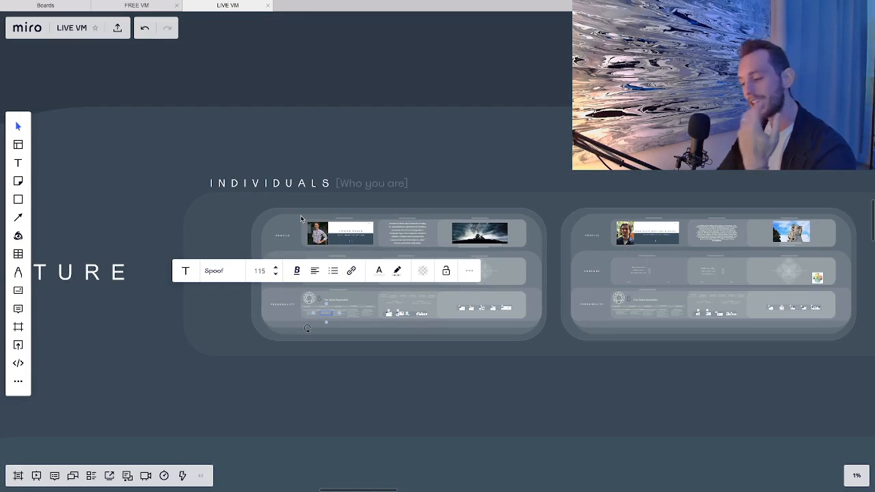
scroll(300, 218, down, 5)
scroll(301, 219, right, 3)
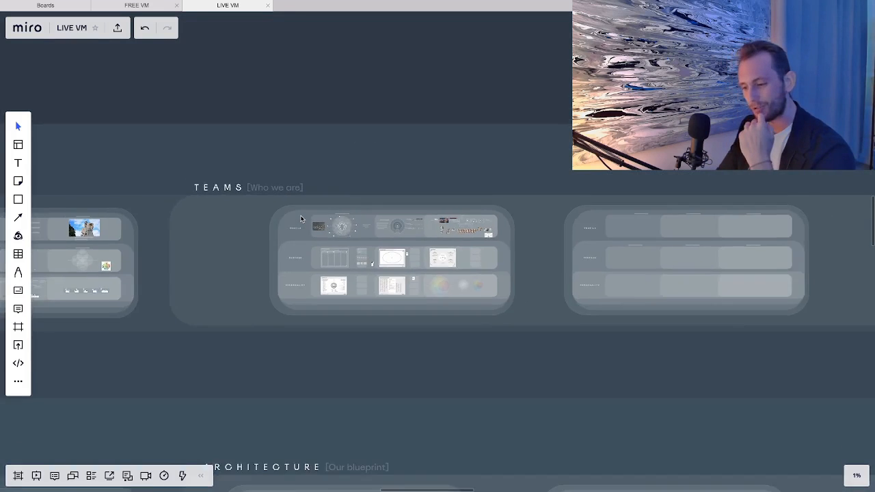
scroll(301, 218, right, 3)
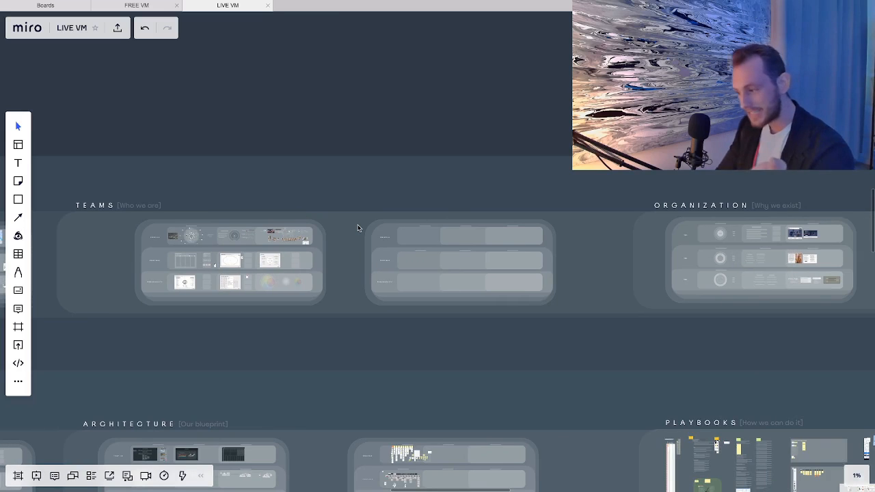
scroll(357, 225, left, 5)
scroll(357, 225, left, 5)
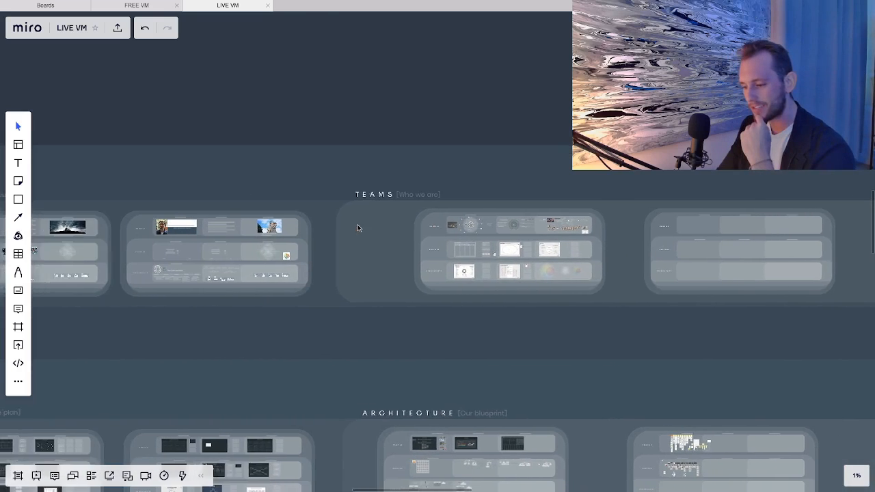
scroll(328, 217, left, 1)
scroll(328, 218, left, 3)
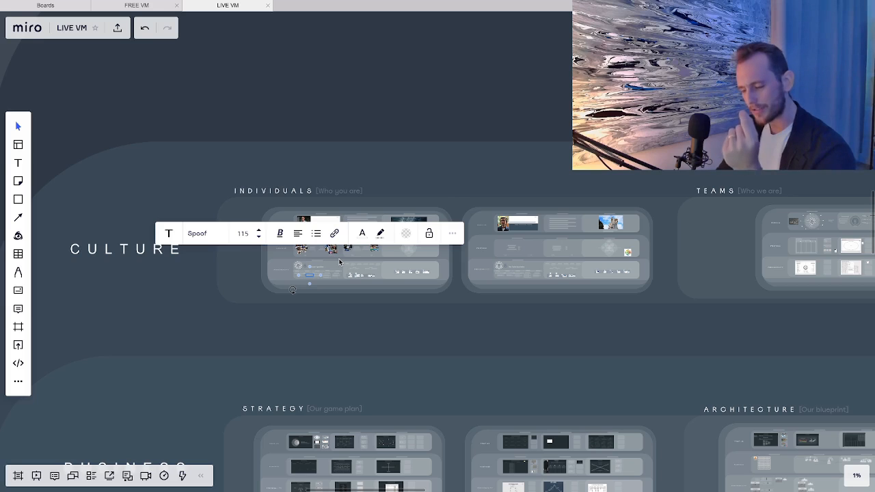
click(329, 305)
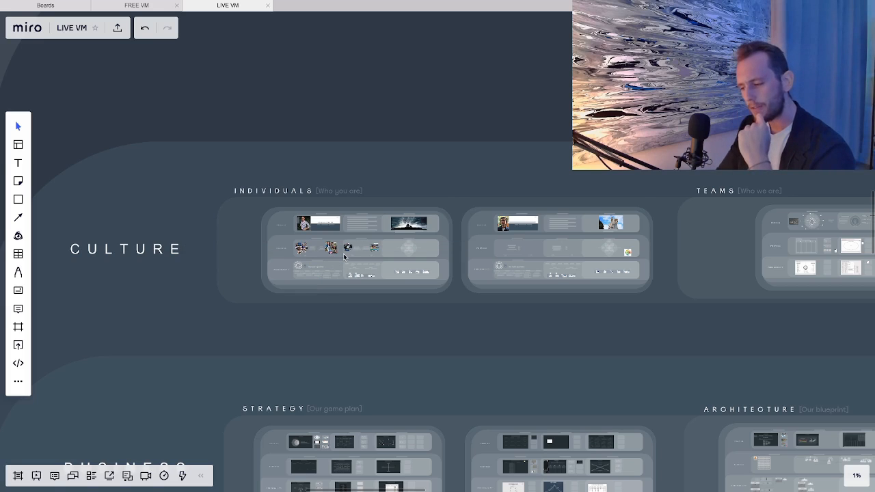
Examine the Team Tapestry Enneagram diagram in the Profile row of the Teams section.
scroll(344, 257, right, 6)
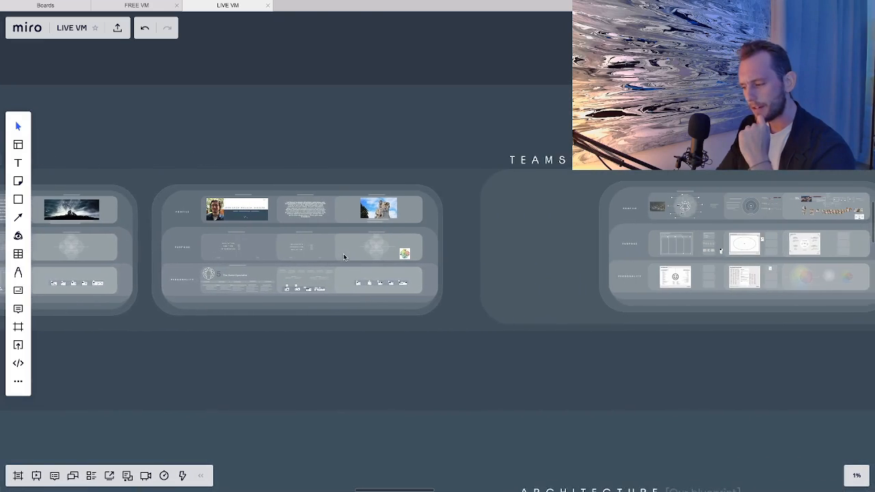
scroll(497, 213, up, 3)
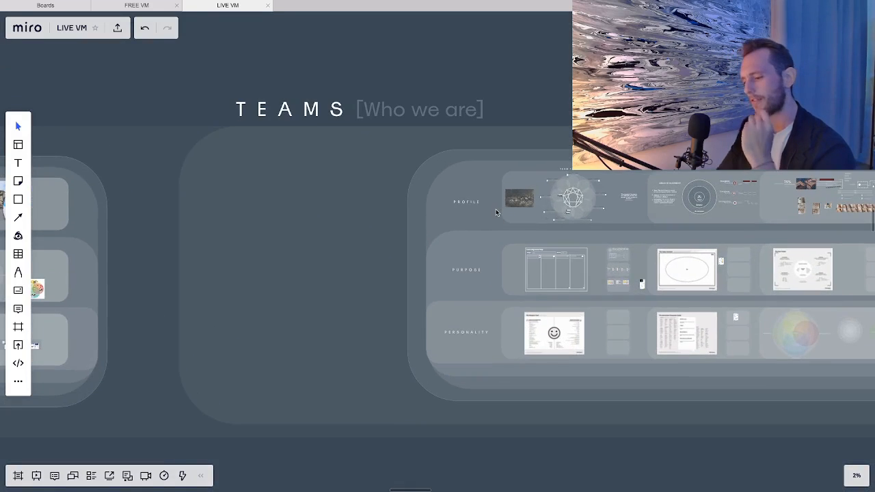
scroll(497, 213, right, 4)
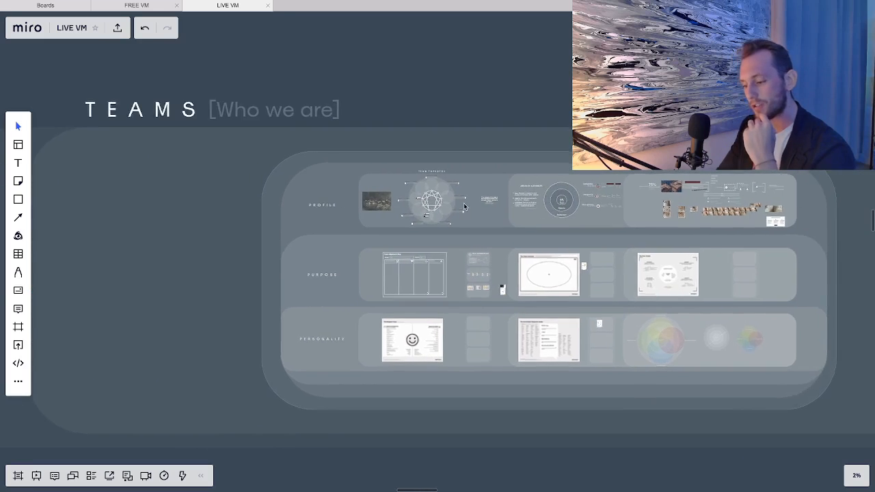
scroll(464, 203, up, 5)
scroll(384, 208, up, 5)
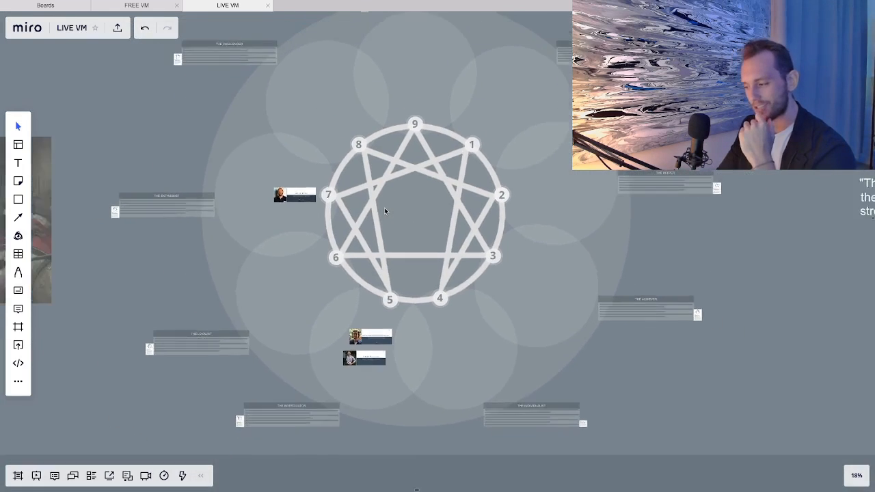
Review the Areas of Alignment diagram with its Team, Behavior and Environment circles.
scroll(385, 207, down, 5)
scroll(384, 207, right, 5)
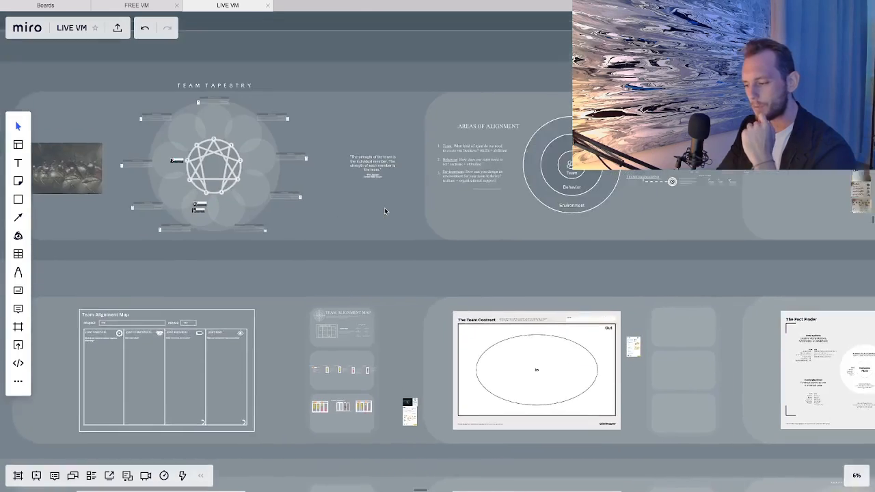
scroll(412, 152, up, 5)
scroll(412, 152, right, 3)
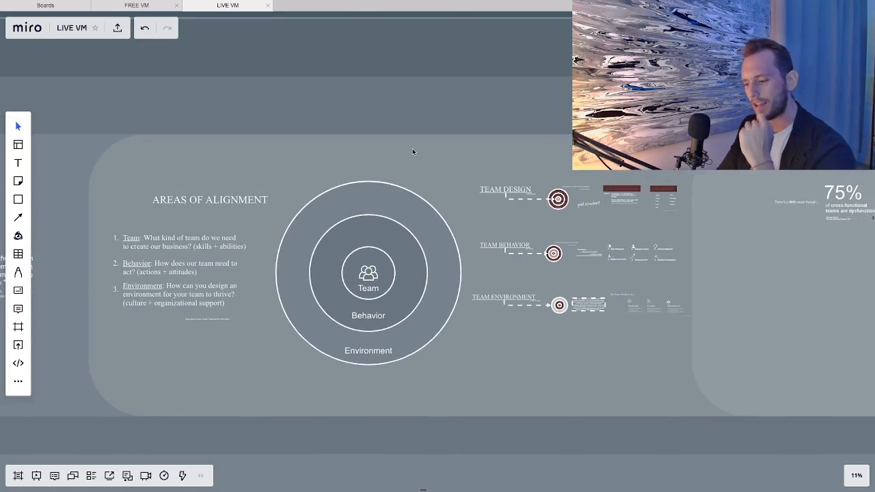
Examine the team dysfunction panel with the Project Failure Factors, problems and remedies.
scroll(412, 151, right, 5)
scroll(412, 150, down, 5)
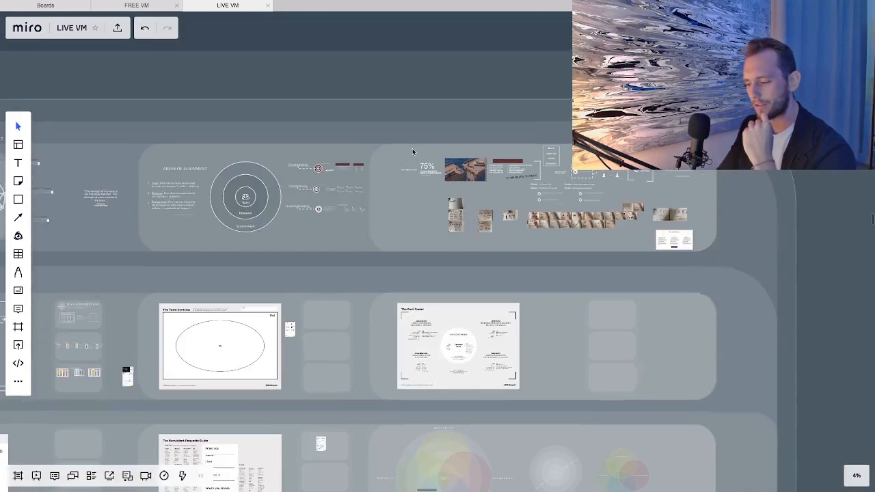
scroll(545, 172, right, 3)
scroll(545, 171, up, 2)
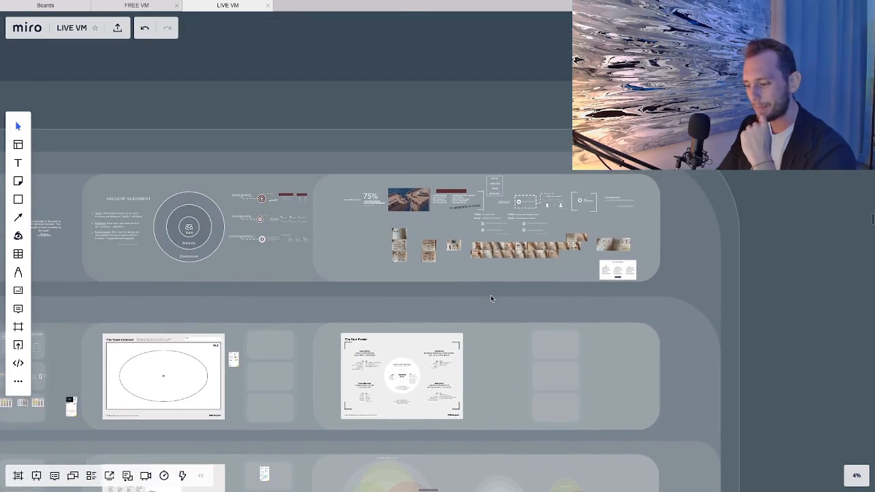
scroll(490, 296, up, 2)
scroll(492, 257, up, 5)
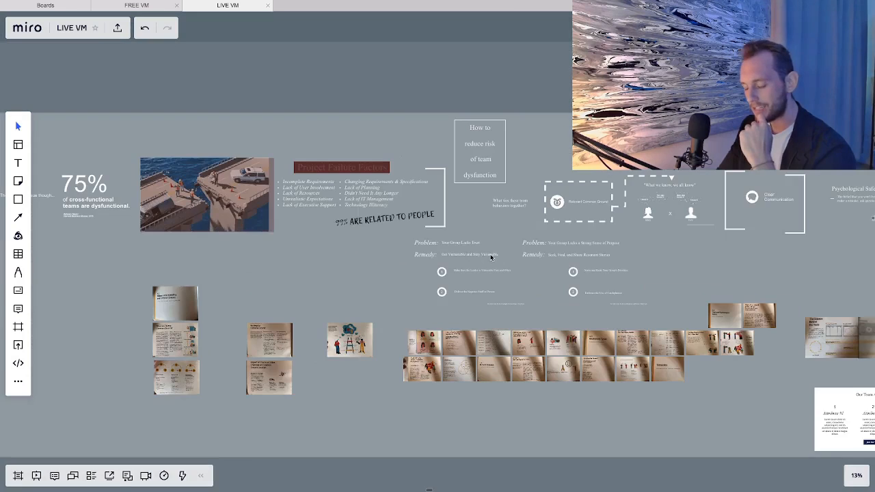
Review the overall Venture Map layout with its Culture, Business and Experience layers.
scroll(490, 257, down, 8)
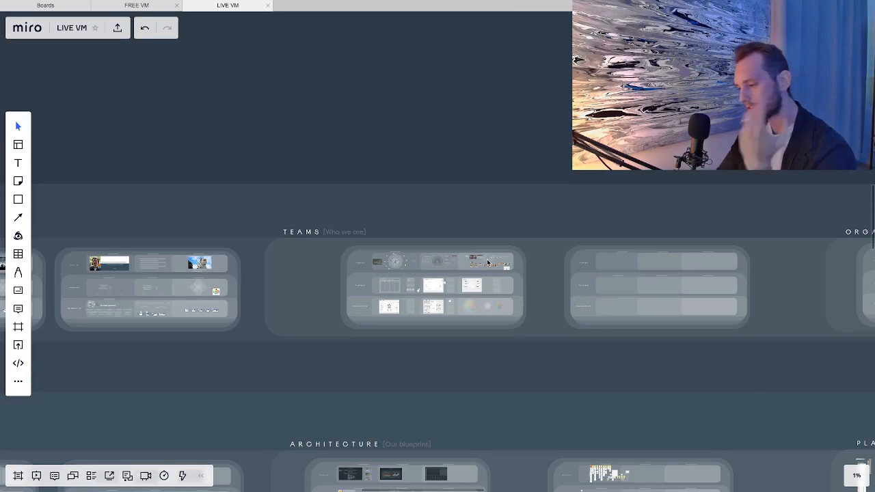
scroll(487, 262, left, 3)
scroll(487, 262, down, 1)
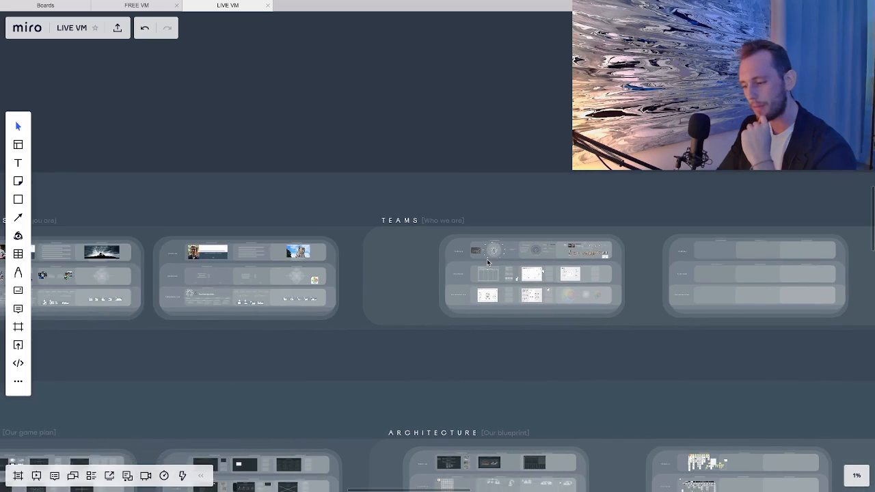
scroll(487, 262, left, 1)
scroll(487, 262, down, 6)
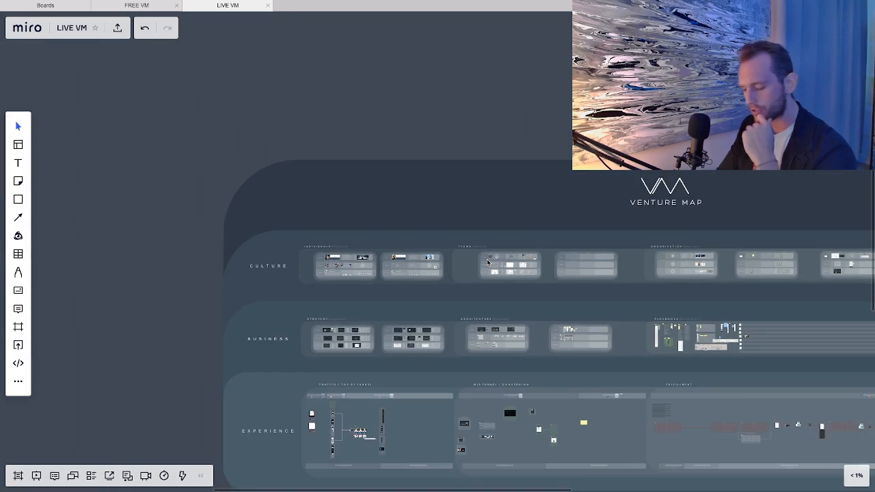
scroll(487, 262, right, 5)
scroll(487, 262, down, 3)
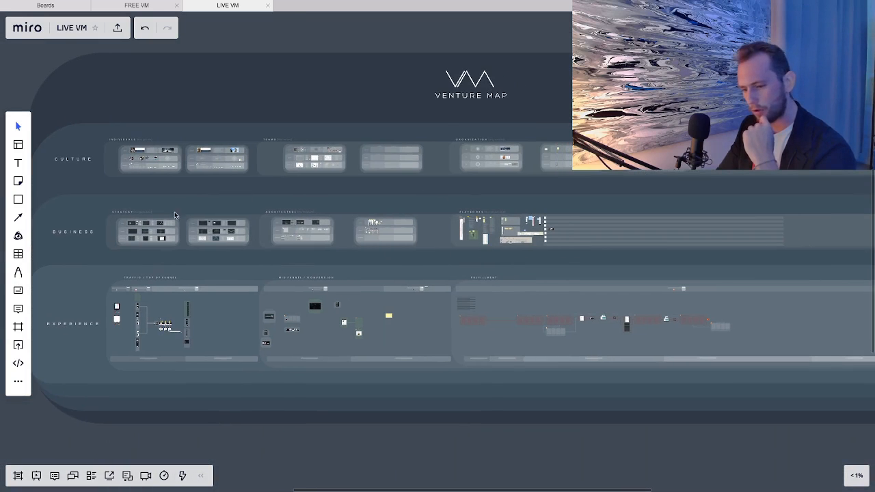
Look over the Strategy and Architecture sections and the Traffic / Top of Funnel area of the Experience layer.
scroll(153, 218, up, 6)
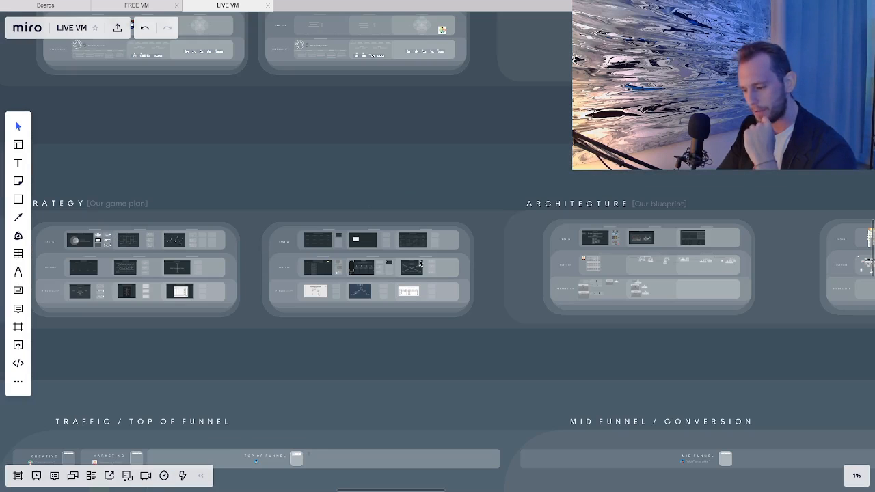
scroll(404, 290, down, 5)
scroll(400, 294, left, 3)
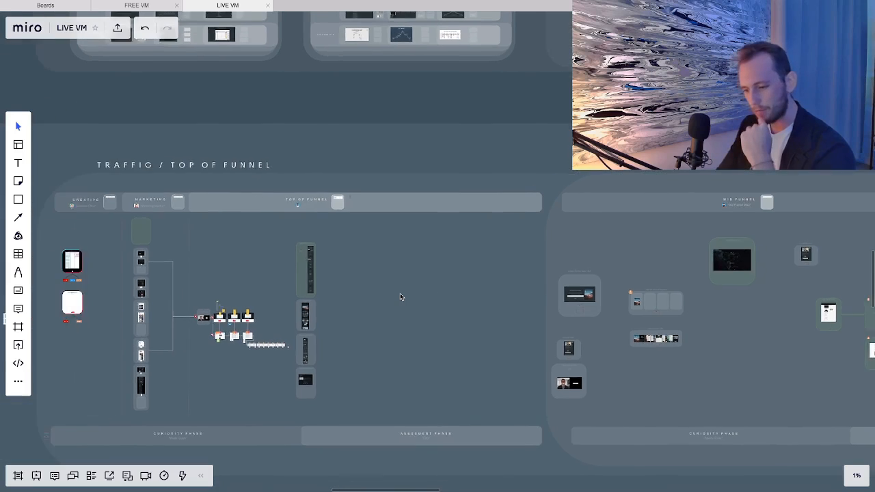
scroll(435, 307, down, 6)
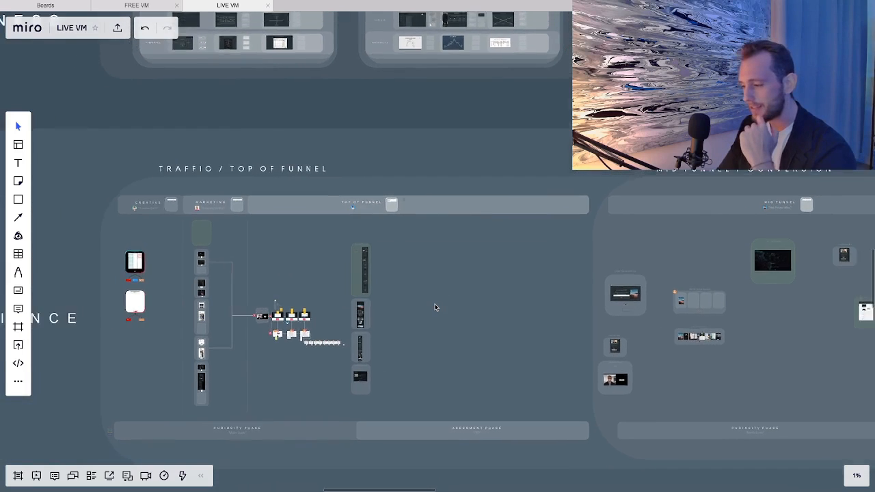
scroll(435, 307, right, 5)
scroll(435, 307, up, 1)
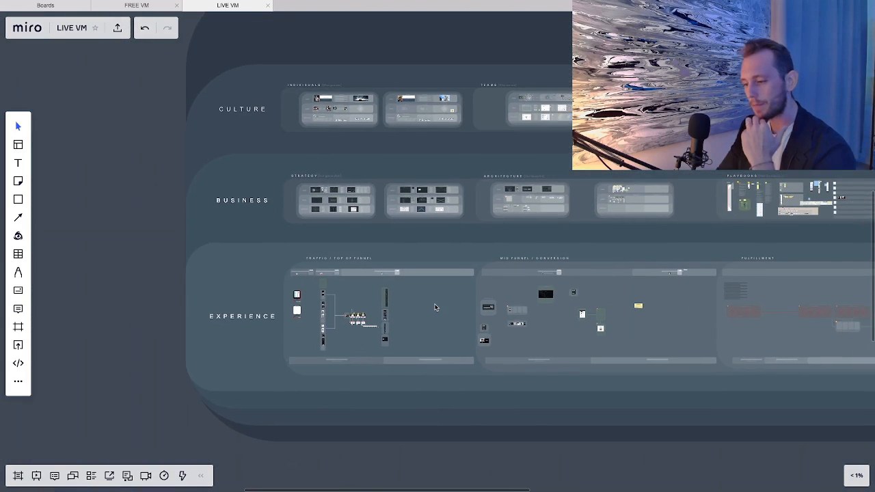
View the full Venture Map once more and switch to the FREE VM board.
scroll(435, 307, right, 3)
scroll(435, 307, up, 2)
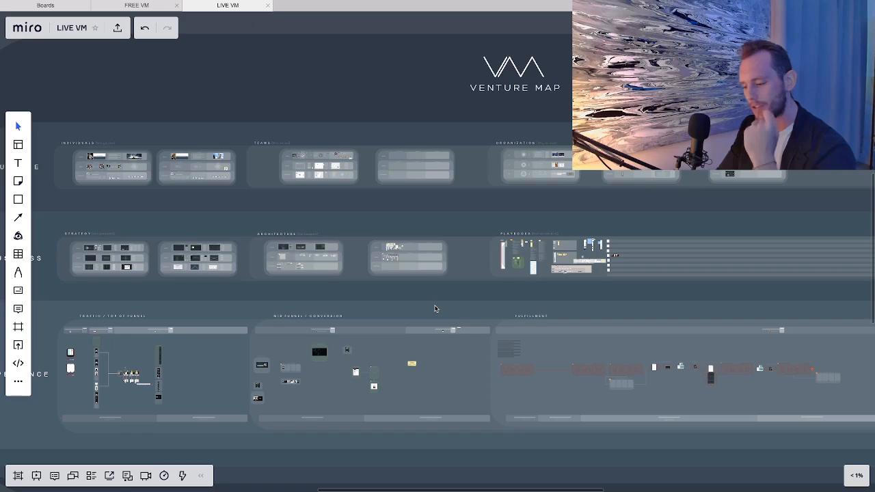
scroll(435, 308, down, 2)
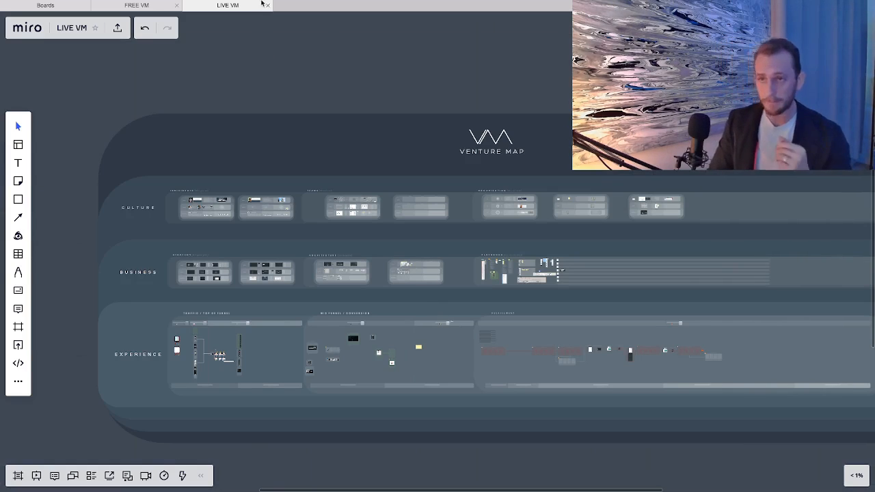
click(157, 9)
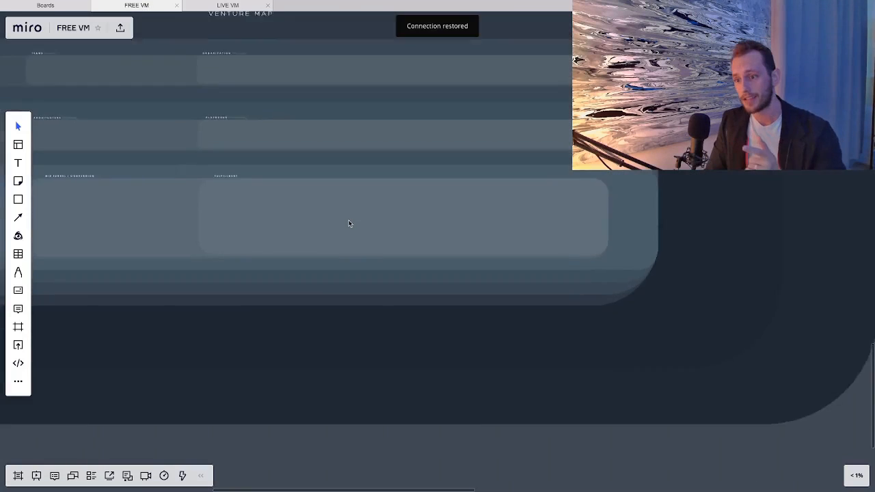